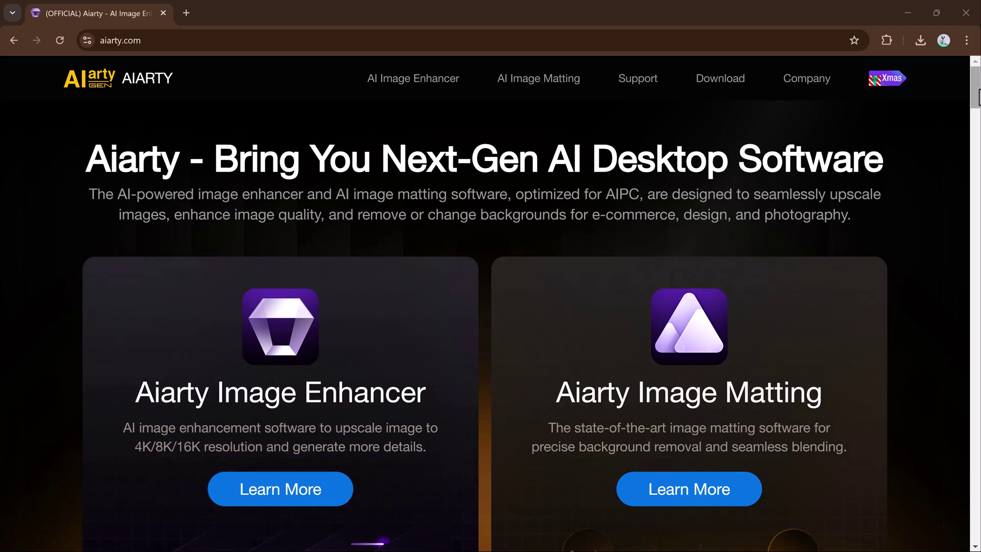
- Scroll down the aiarty.com homepage in Chrome
mouse_move(978, 98)
left_mouse_down()
mouse_move(978, 526)
mouse_move(978, 241)
mouse_move(965, 87)
left_mouse_up()
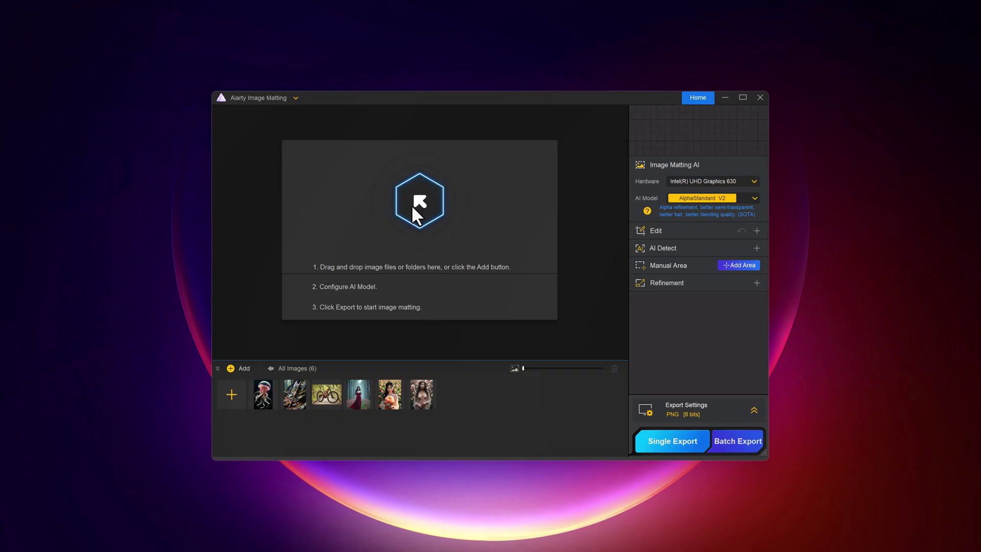
- Preview the jellyfish and flower images, then import aa.jpg as a seventh image
left_click(263, 389)
key("Right")
key("Right")
key("Right")
key("Right")
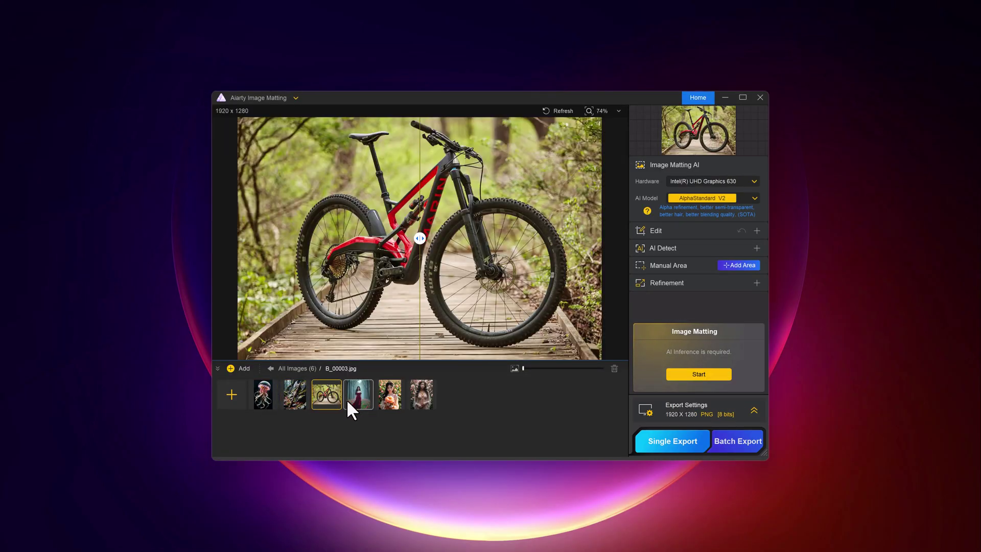
left_click(242, 392)
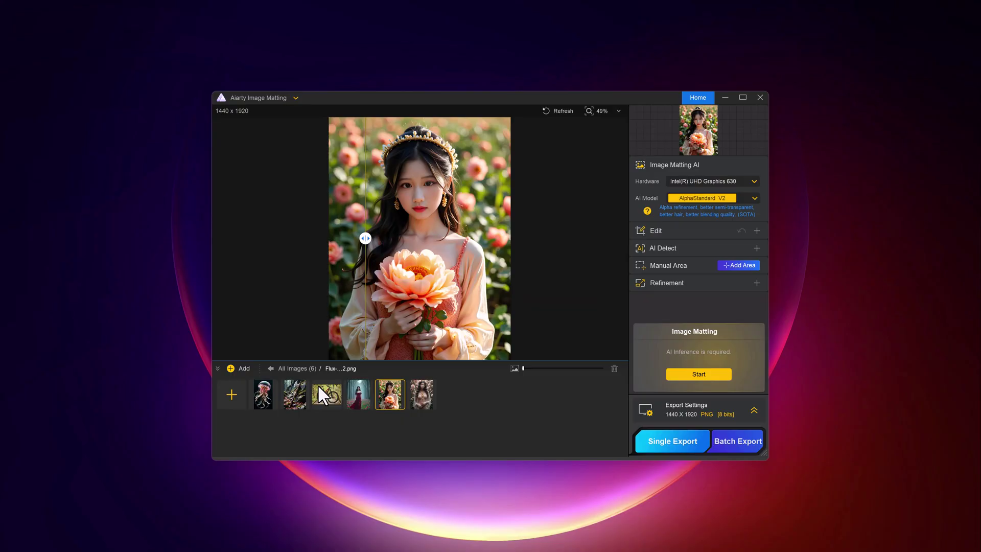
double_click(513, 217)
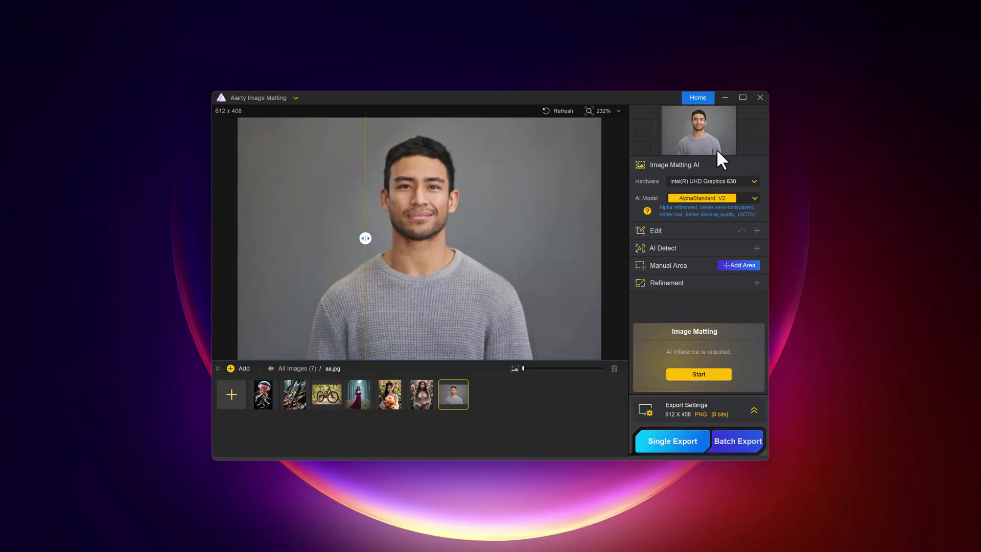
left_click(691, 182)
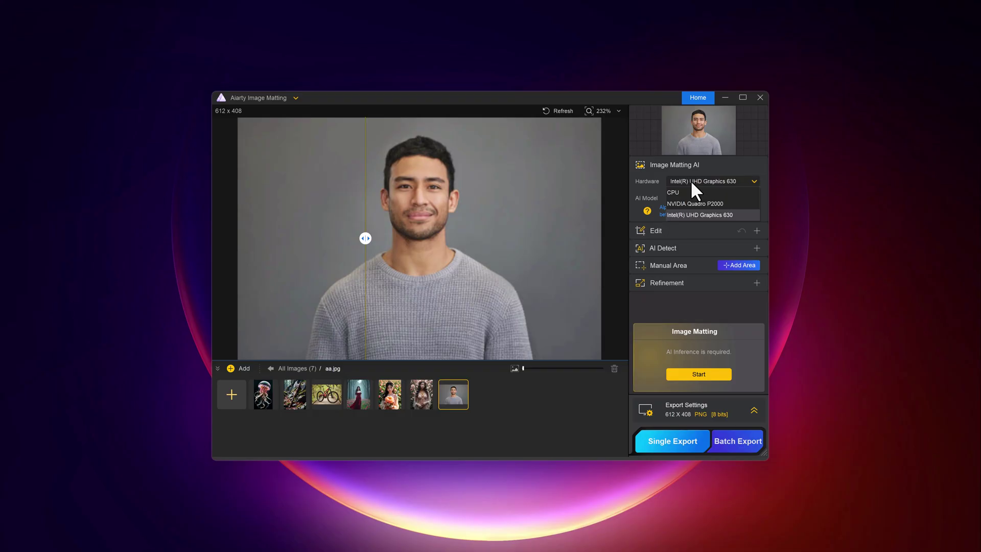
left_click(690, 180)
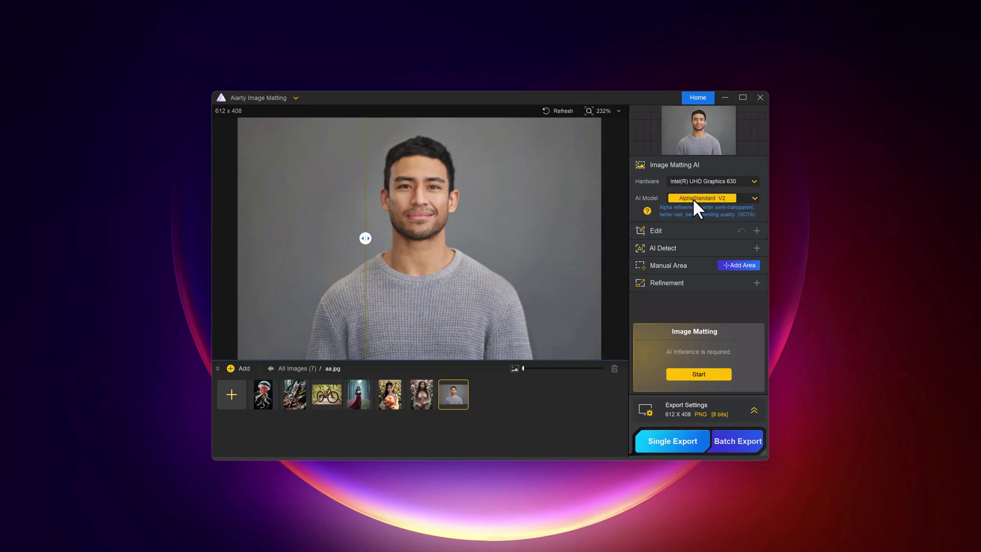
left_click(753, 198)
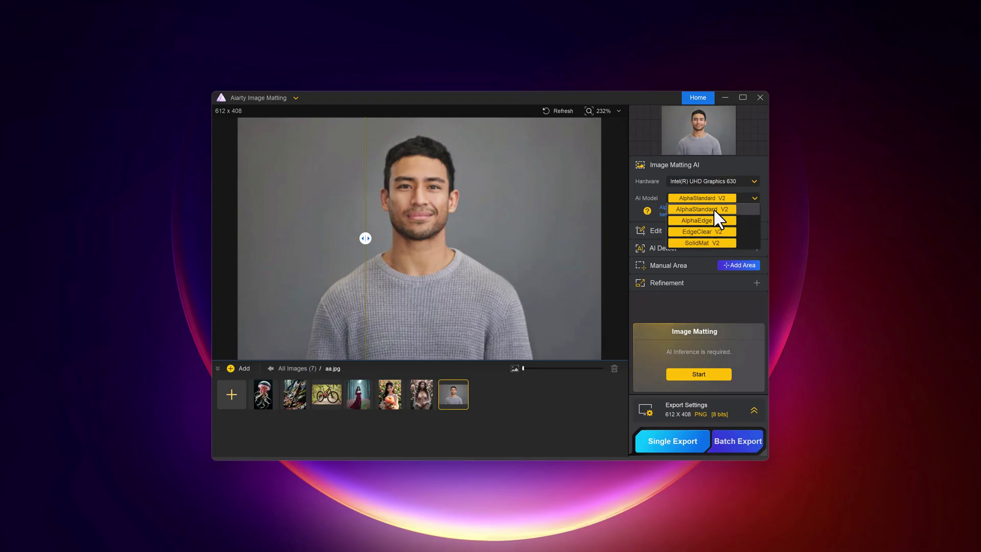
left_click(750, 197)
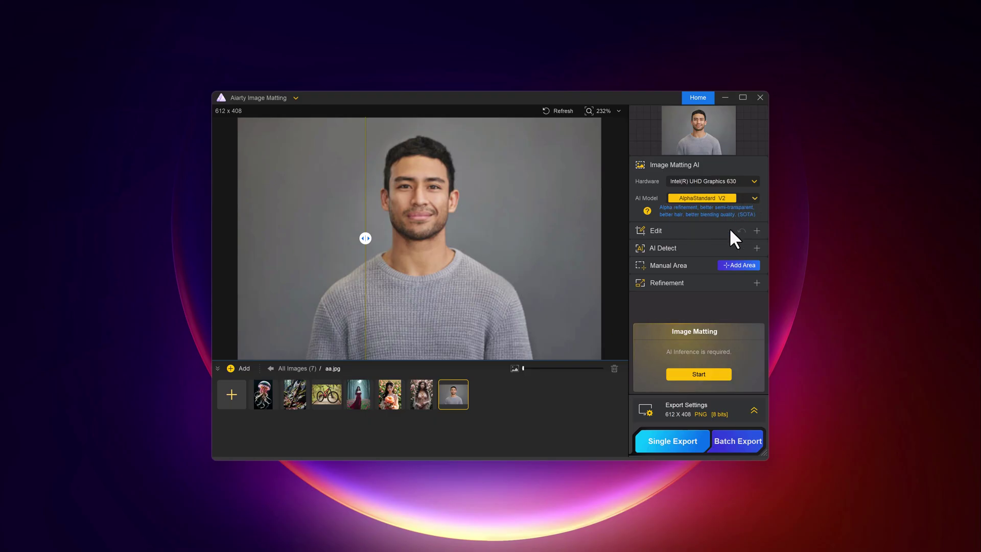
- Remove the portrait's background and compare its mask with the original
left_click(689, 373)
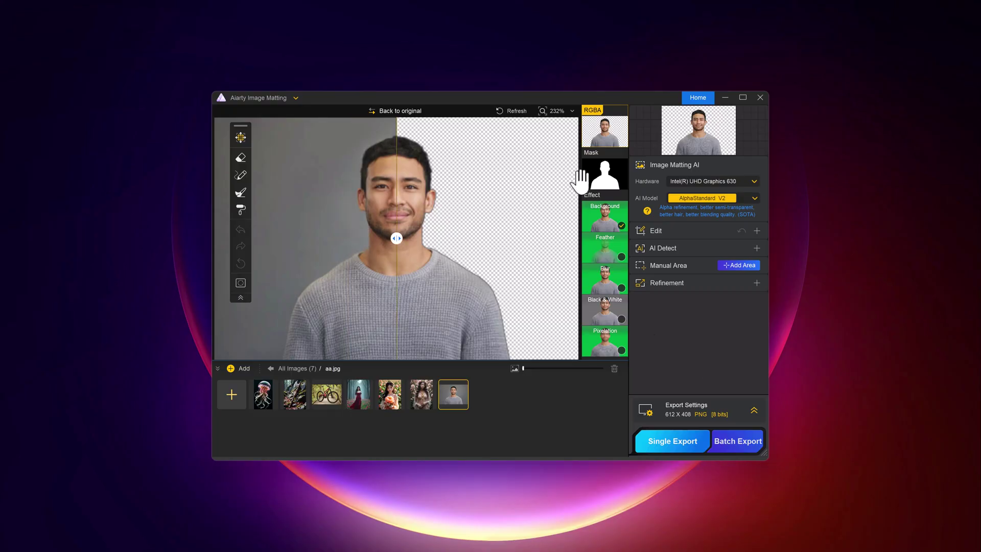
left_click(605, 173)
left_click_drag(393, 240, 260, 235)
- Turn on the green Background, Feather, Blur and Black & White effects
left_click(605, 217)
left_click(606, 253)
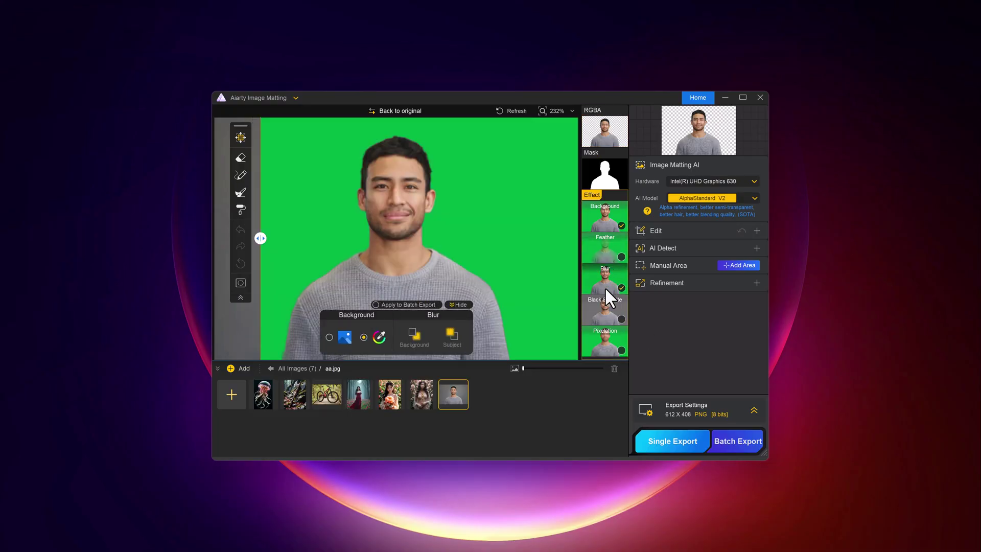
left_click(605, 287)
left_click(605, 309)
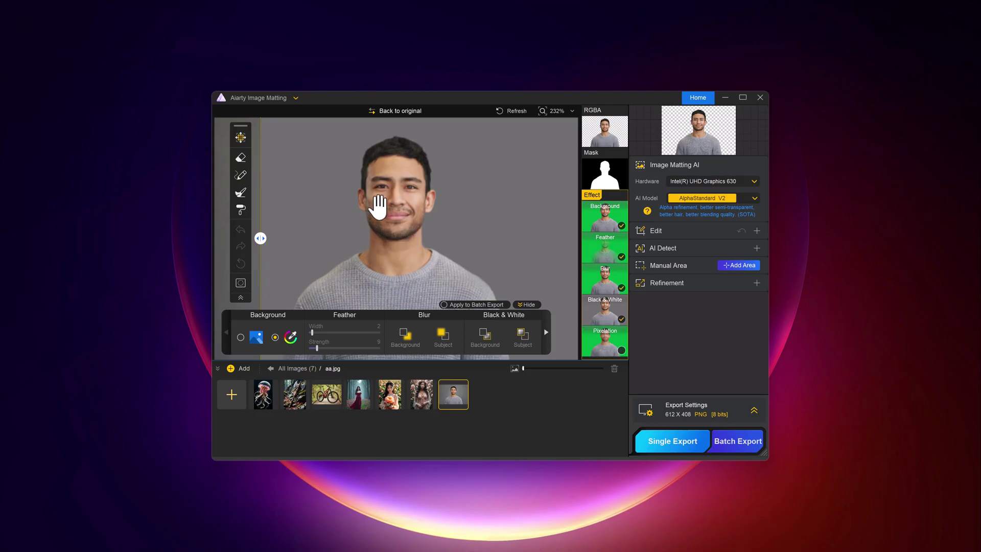
- Try the Eraser, Brush and Dodge mask tools, then expand the Edit options
left_click(245, 159)
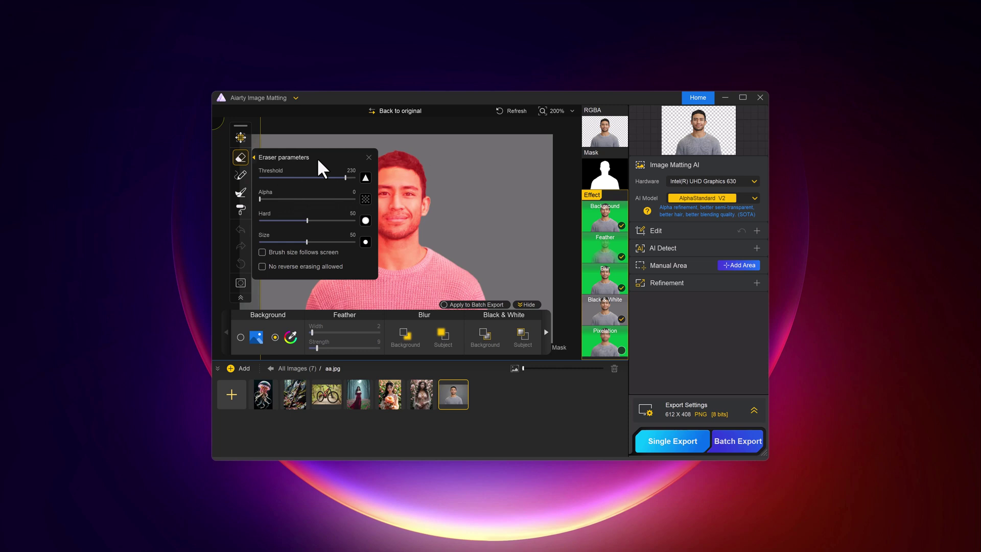
left_click(240, 174)
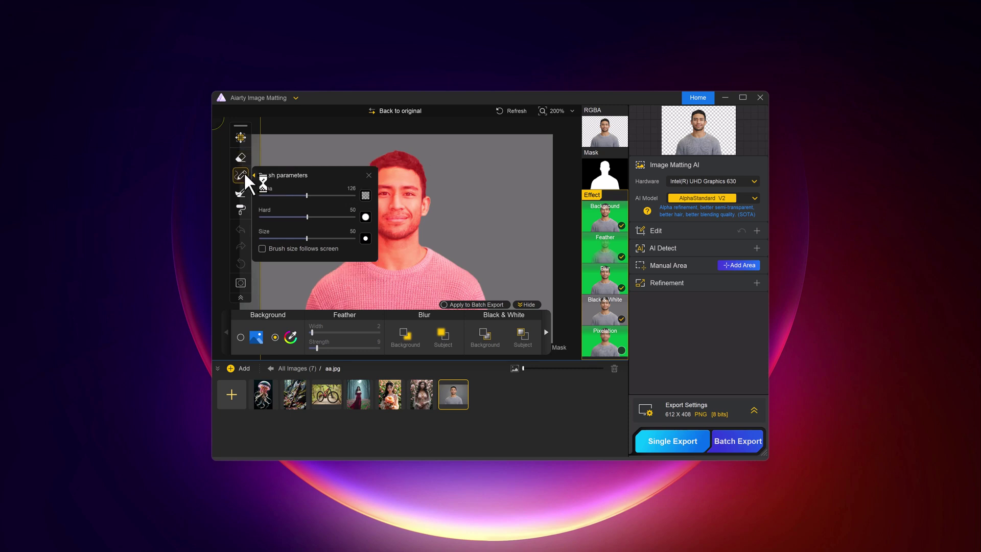
left_click(240, 193)
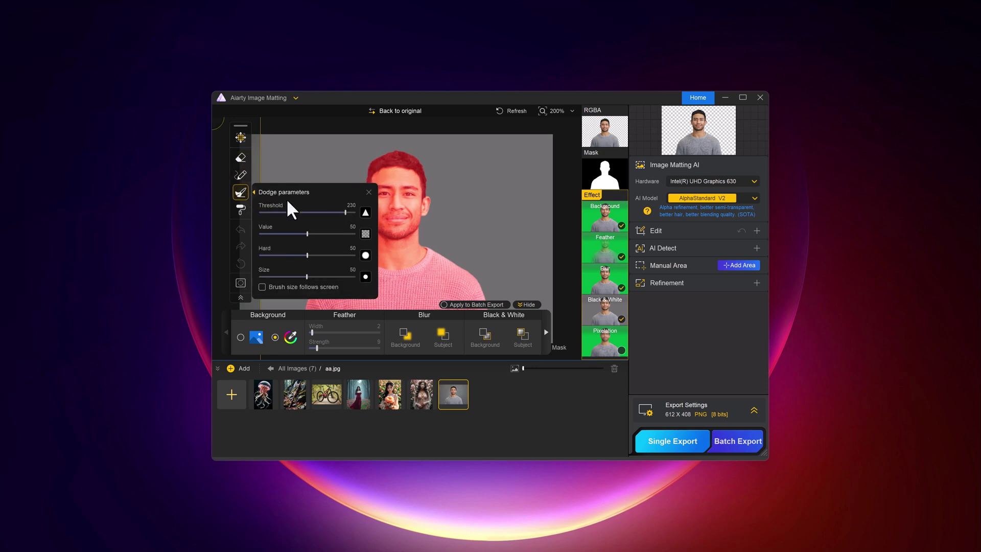
left_click(672, 236)
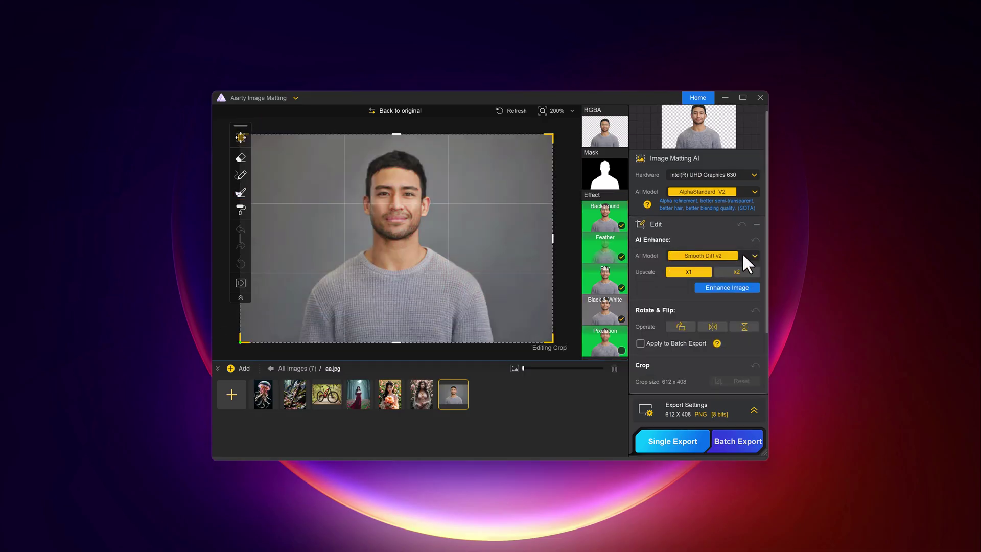
- Enhance the portrait at x2 upscale with the Smooth Diff v2 model
left_click(750, 255)
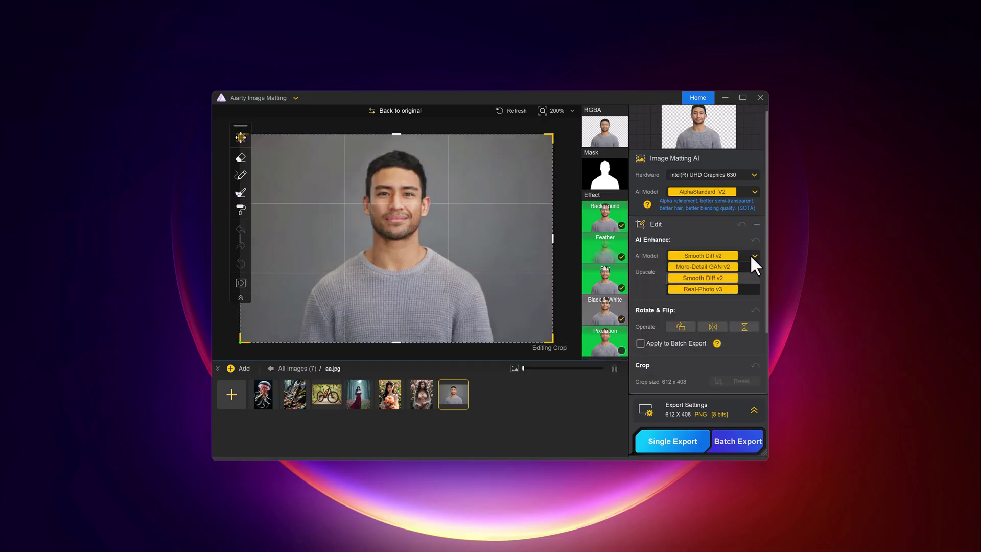
left_click(644, 284)
left_click(731, 275)
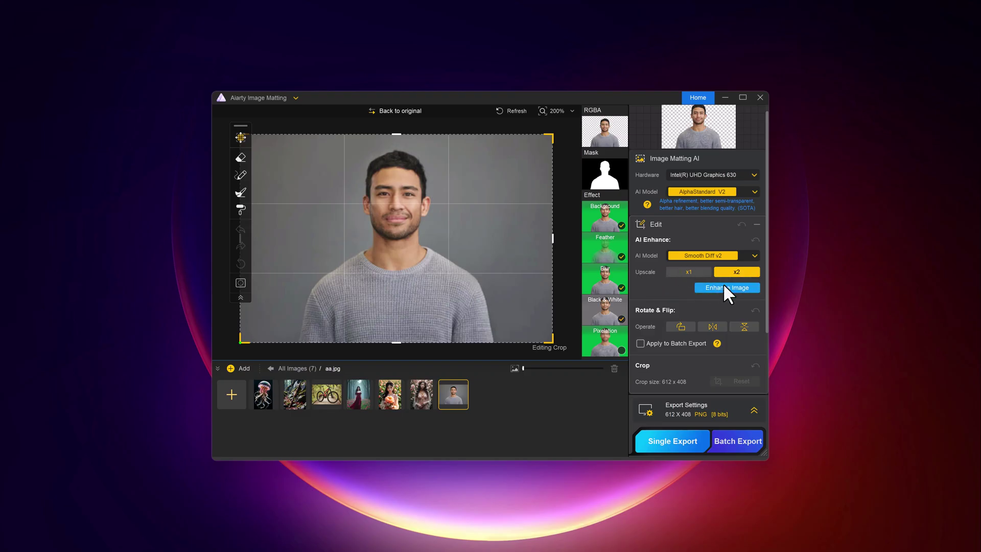
left_click(722, 287)
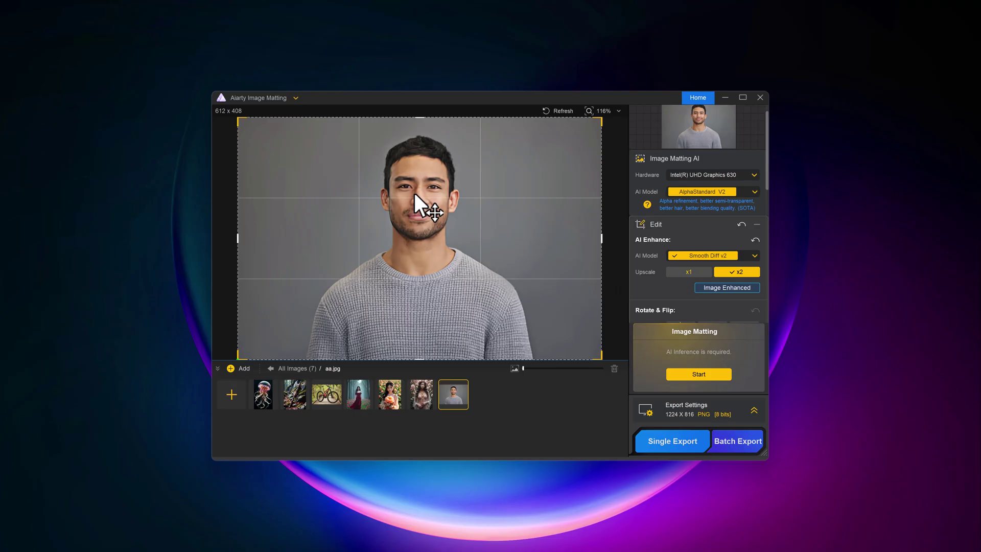
- Crop the portrait narrower to 1034 x 774 and export it as a single image
scroll(414, 194, "down", 1)
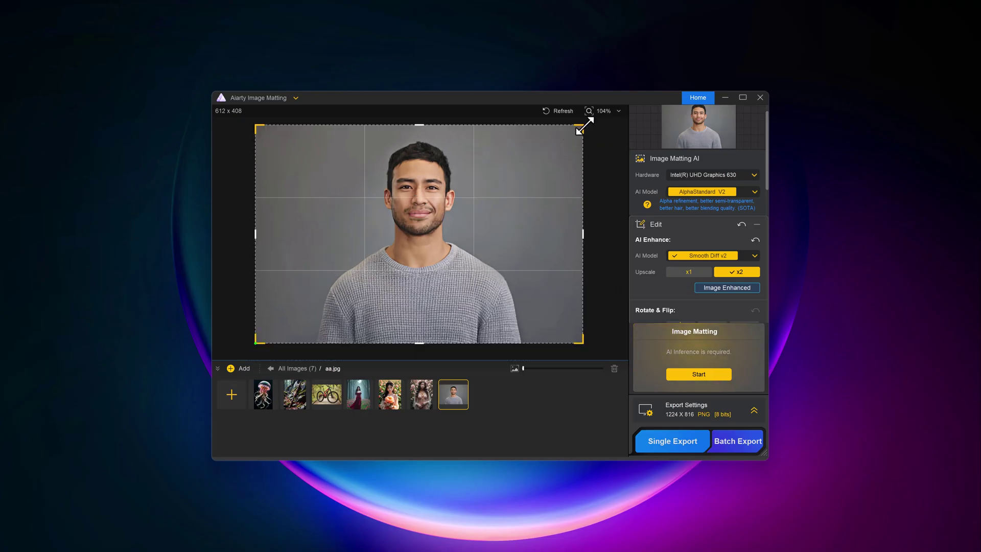
left_click_drag(584, 126, 557, 136)
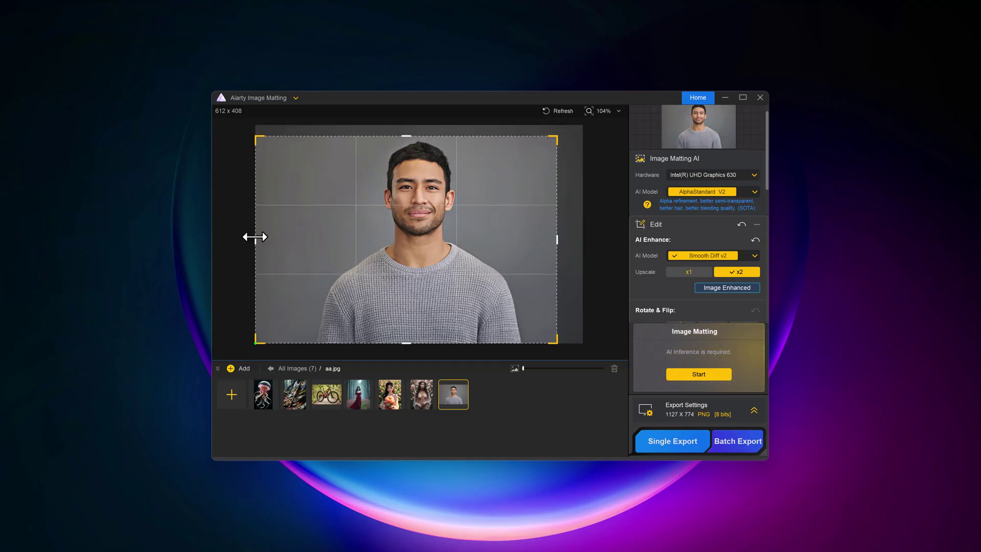
left_click_drag(255, 236, 280, 234)
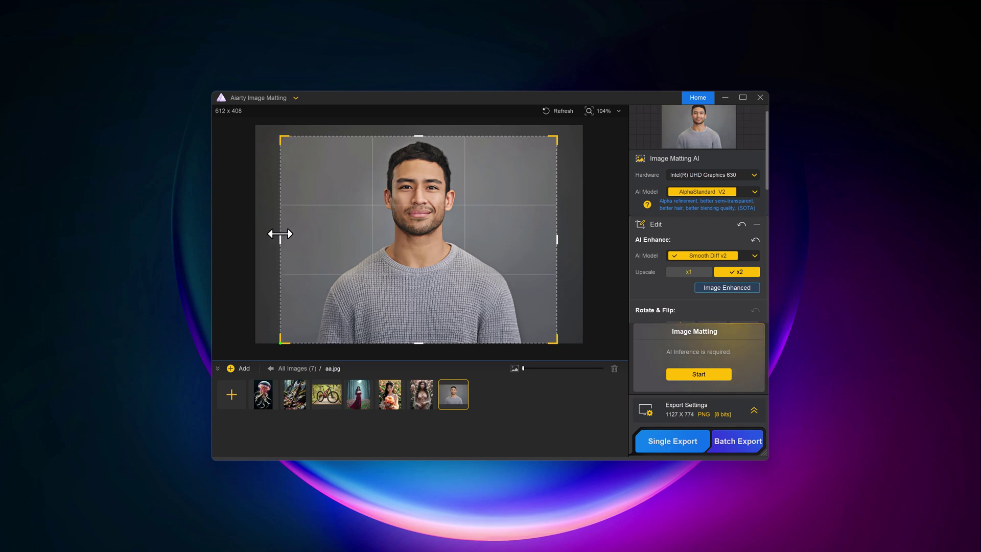
left_click(657, 439)
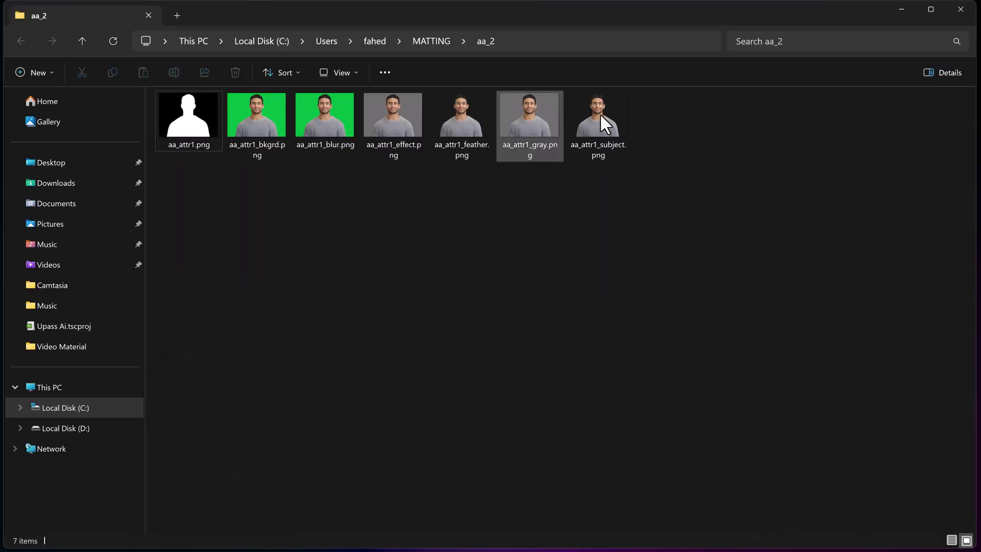
- Preview aa_attr1_subject.png from the aa_2 folder, then close the viewer and Explorer
left_click(600, 115)
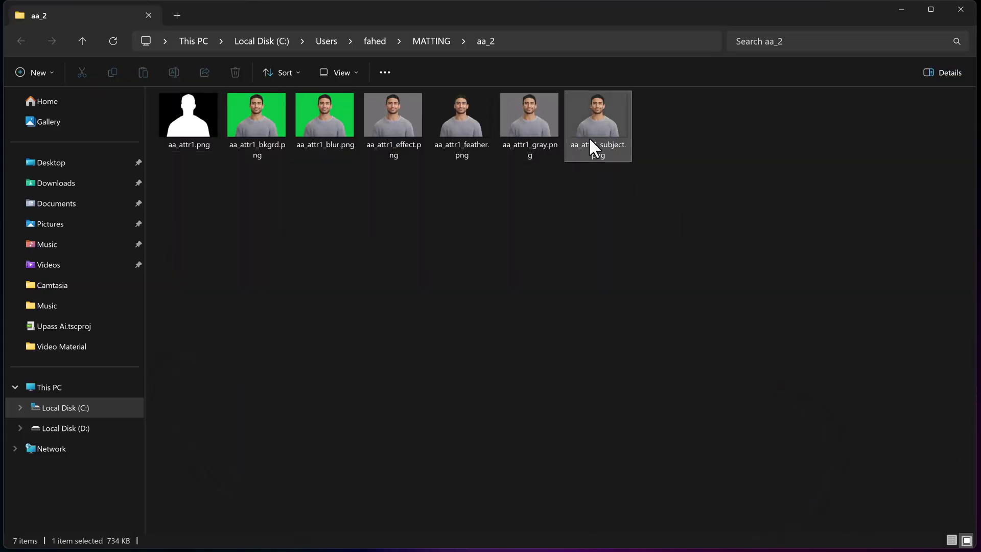
double_click(590, 139)
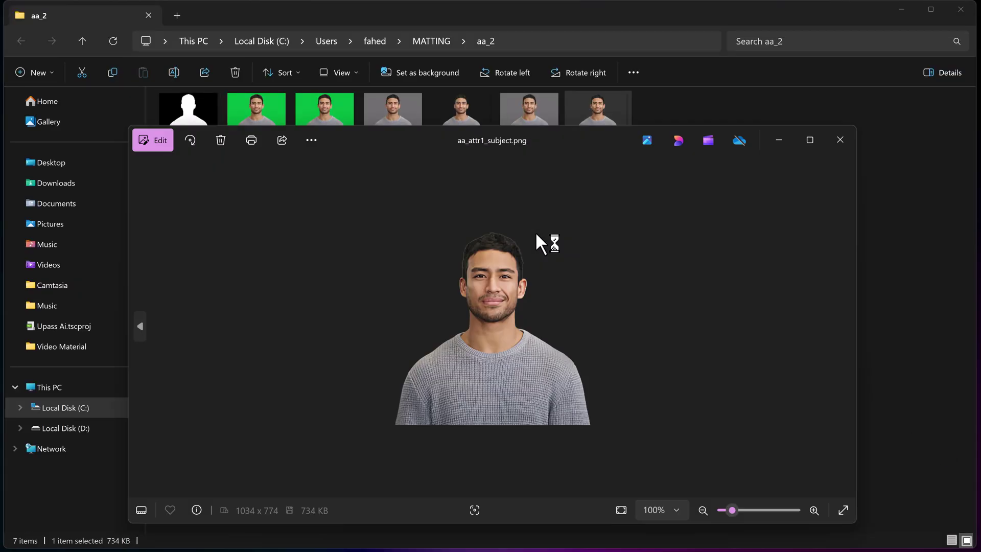
left_click(841, 146)
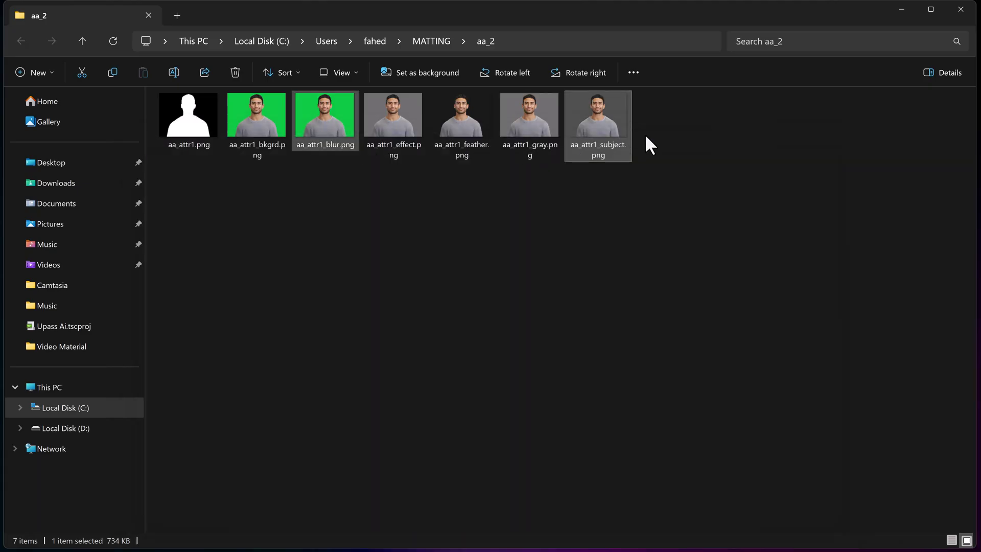
left_click(967, 15)
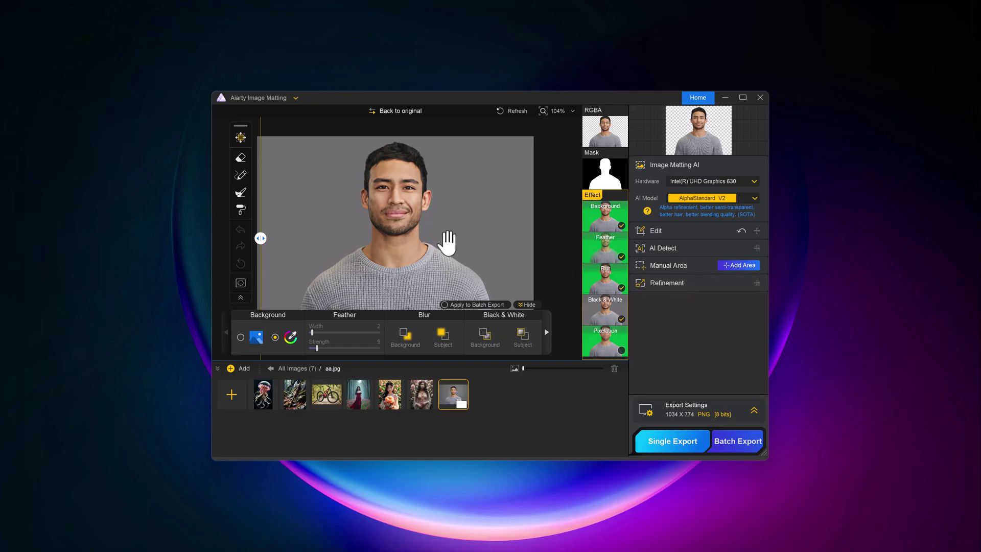
- Remove the jellyfish photo's background and view its mask
left_click(264, 392)
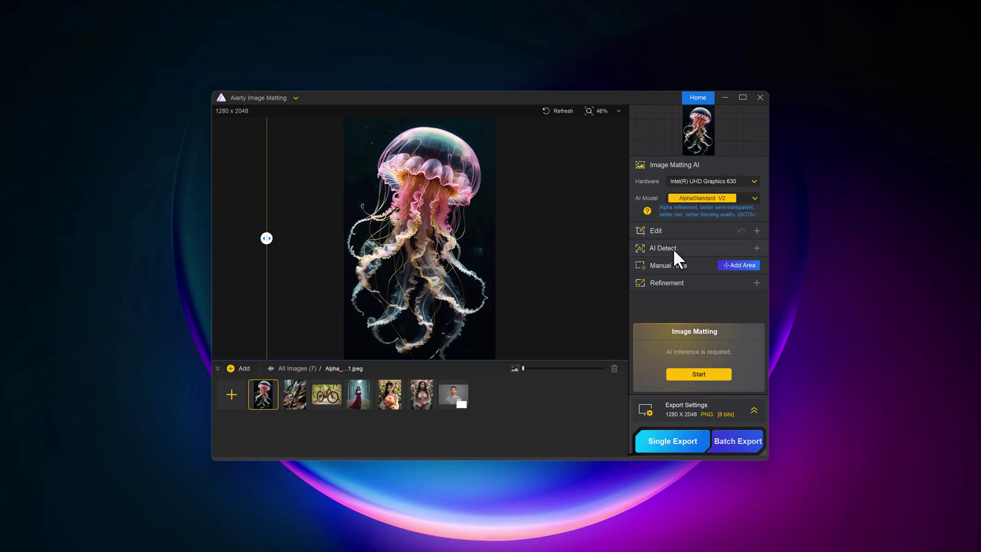
left_click(697, 371)
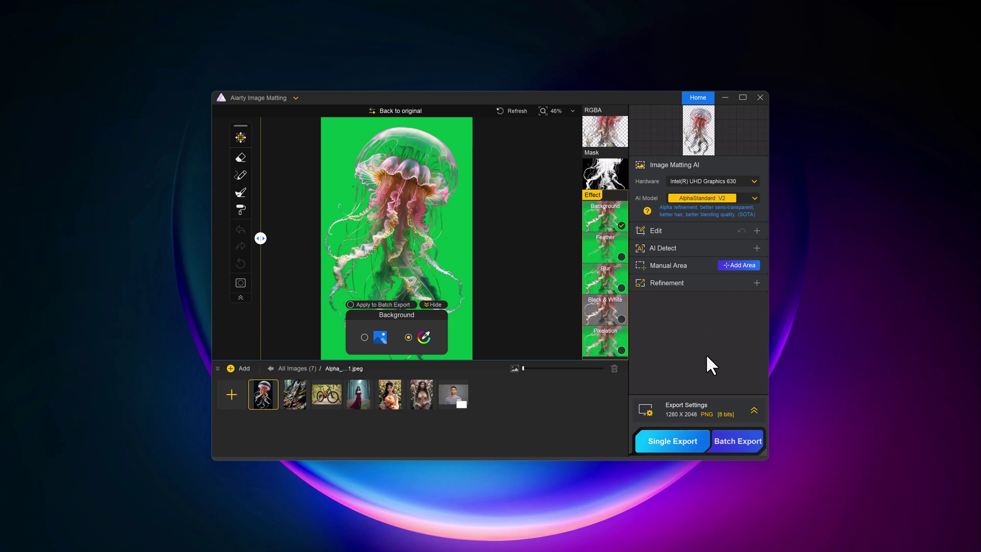
left_click(608, 172)
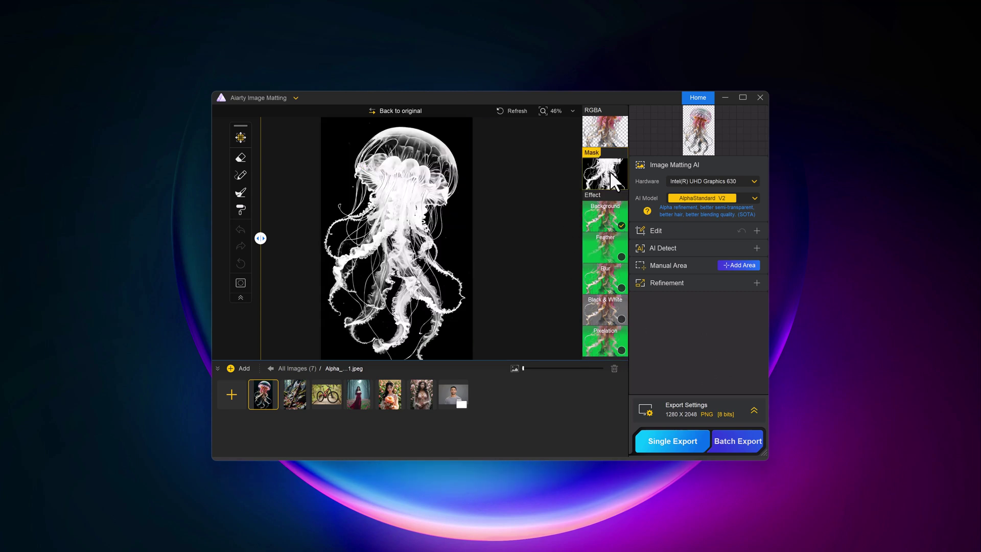
- Add green background, Feather, Blur and Pixelation effects, then open the exported jellyfish mask PNG
left_click(603, 220)
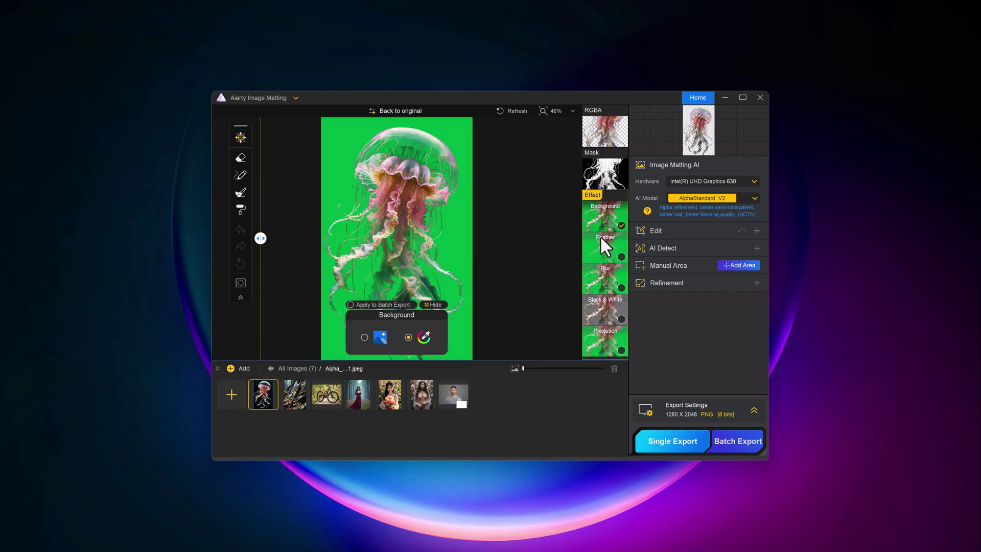
left_click(603, 246)
left_click(603, 274)
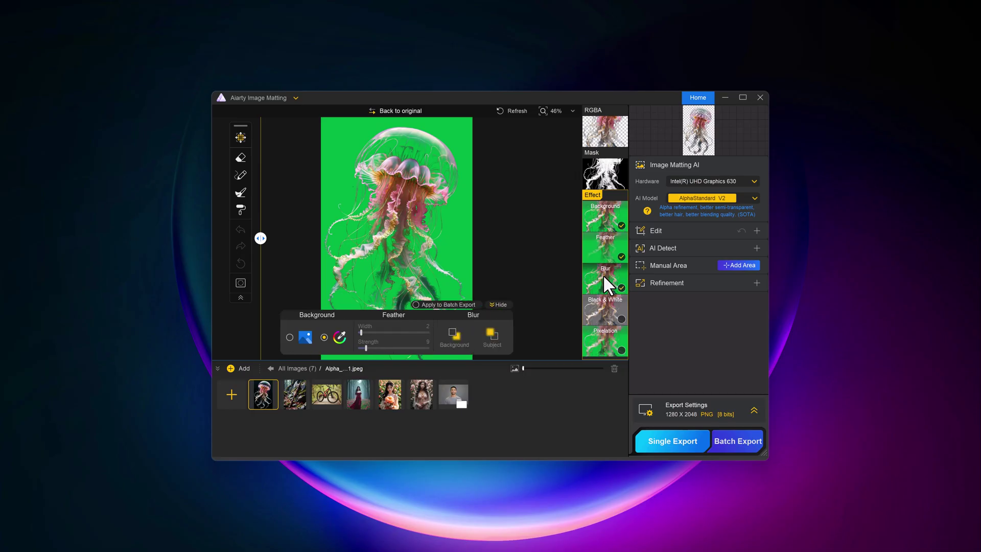
left_click(603, 338)
left_click(608, 172)
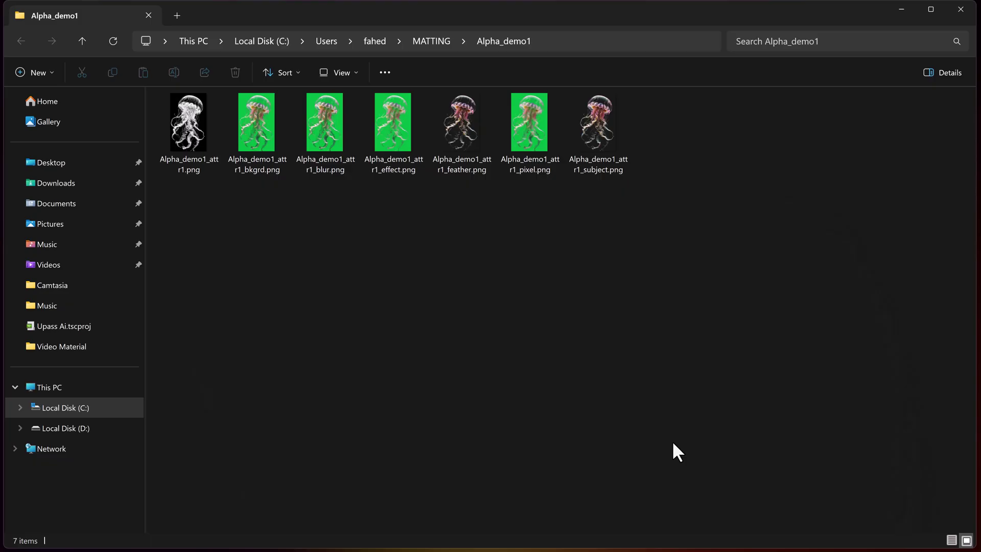
double_click(192, 124)
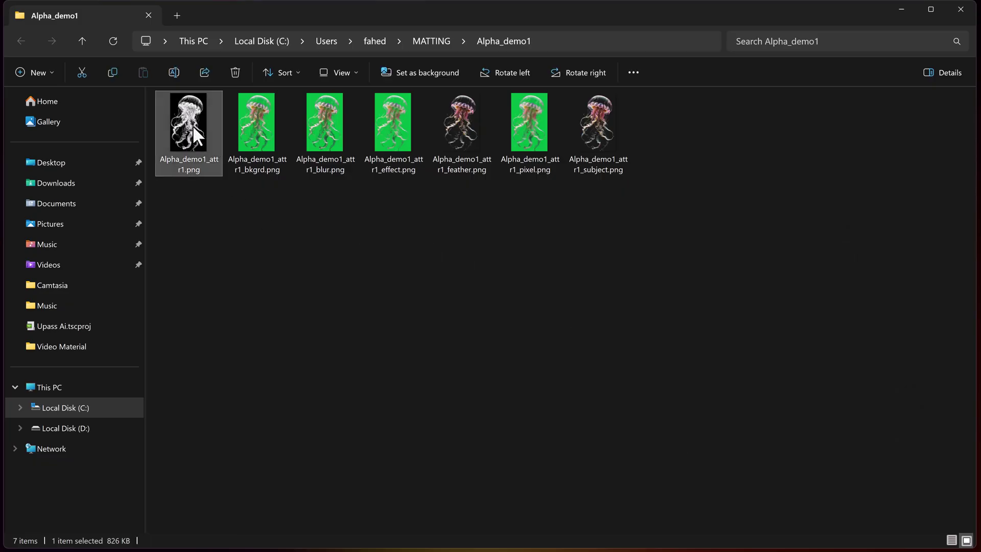